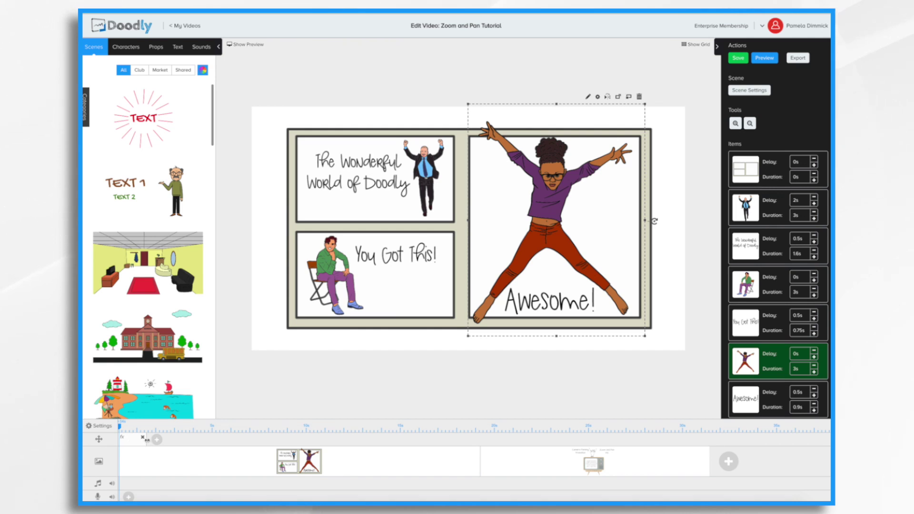
Lengthen the first pan and zoom segment on the timeline to about 4 seconds.
{"action": "left_click", "coordinate": [181, 439]}
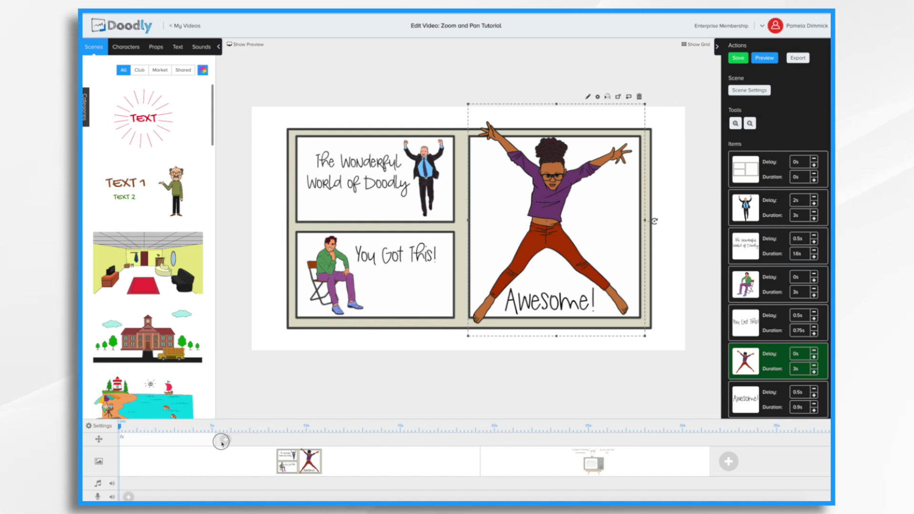
{"action": "left_click_drag", "start_coordinate": [222, 444], "coordinate": [194, 441]}
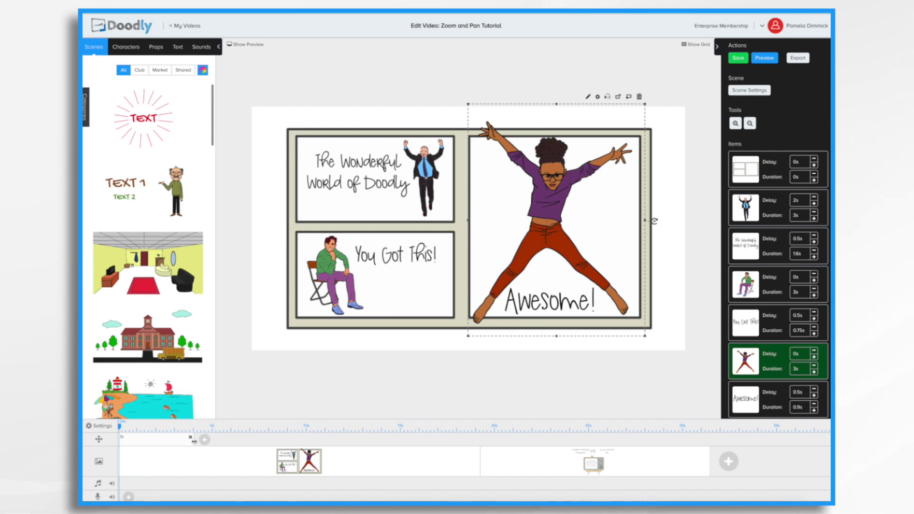
Shrink the first segment's End frame to fit the upper-left comic panel and play the effect preview.
{"action": "left_click", "coordinate": [152, 444]}
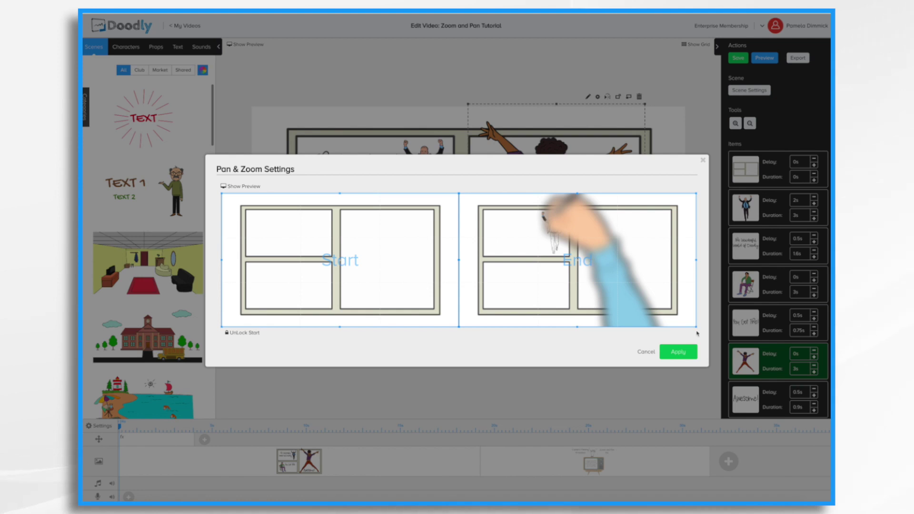
{"action": "left_click_drag", "start_coordinate": [697, 328], "coordinate": [554, 250]}
{"action": "left_click_drag", "start_coordinate": [507, 218], "coordinate": [526, 231]}
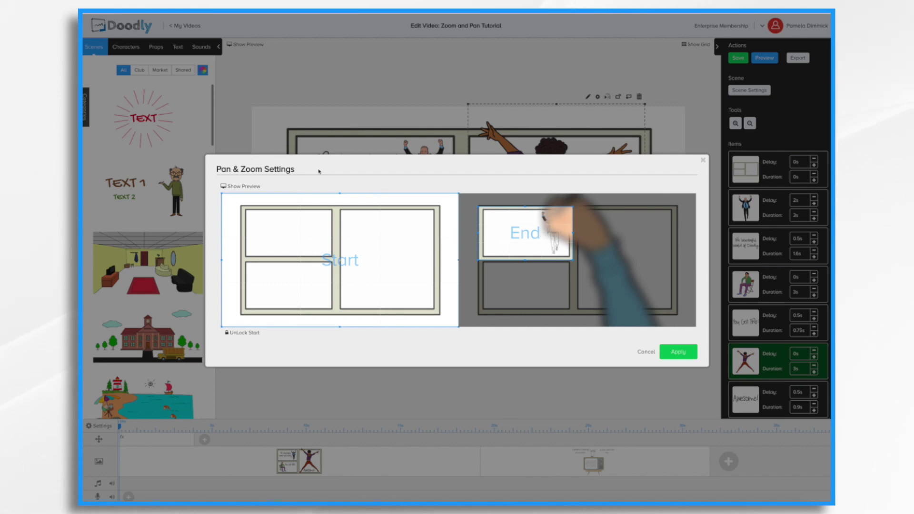
{"action": "left_click", "coordinate": [233, 190]}
{"action": "left_click", "coordinate": [225, 334]}
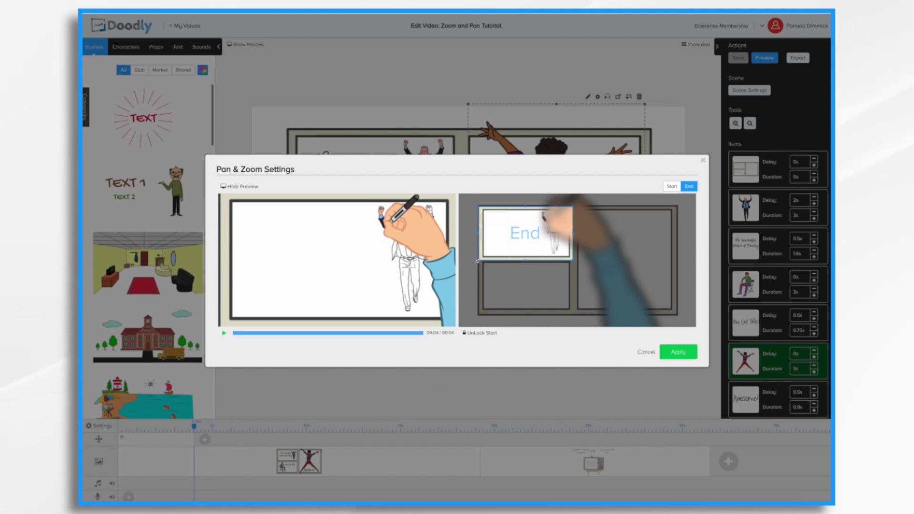
Fine-tune the End frame's size and position around the upper-left comic panel and replay the effect preview.
{"action": "left_click_drag", "start_coordinate": [480, 260], "coordinate": [482, 259]}
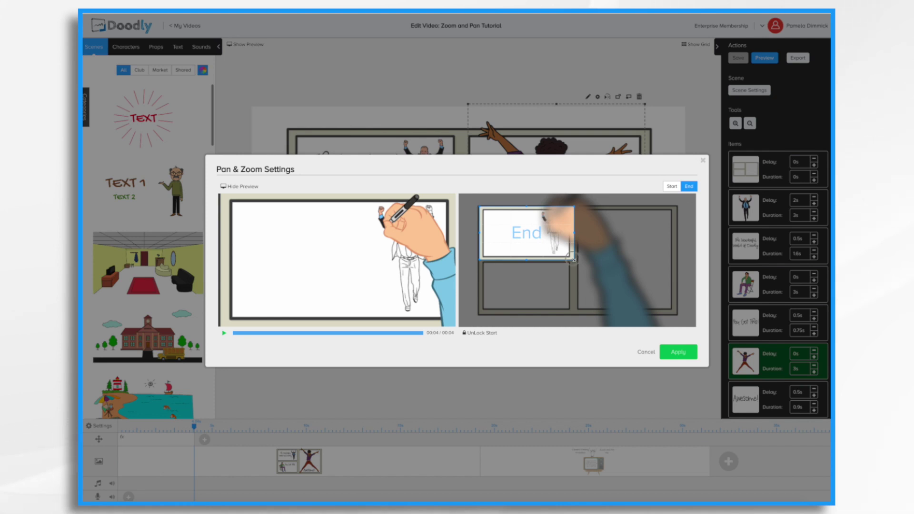
{"action": "left_click_drag", "start_coordinate": [573, 259], "coordinate": [571, 257]}
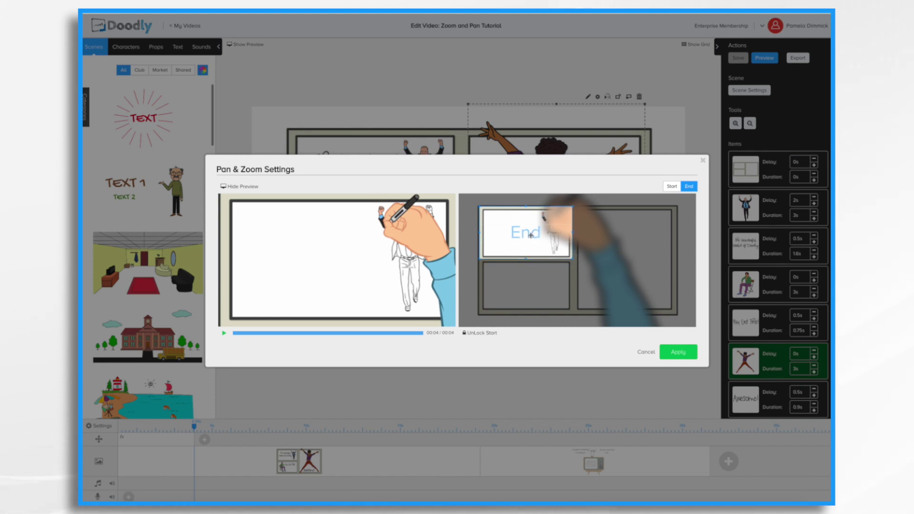
{"action": "left_click_drag", "start_coordinate": [531, 235], "coordinate": [532, 236]}
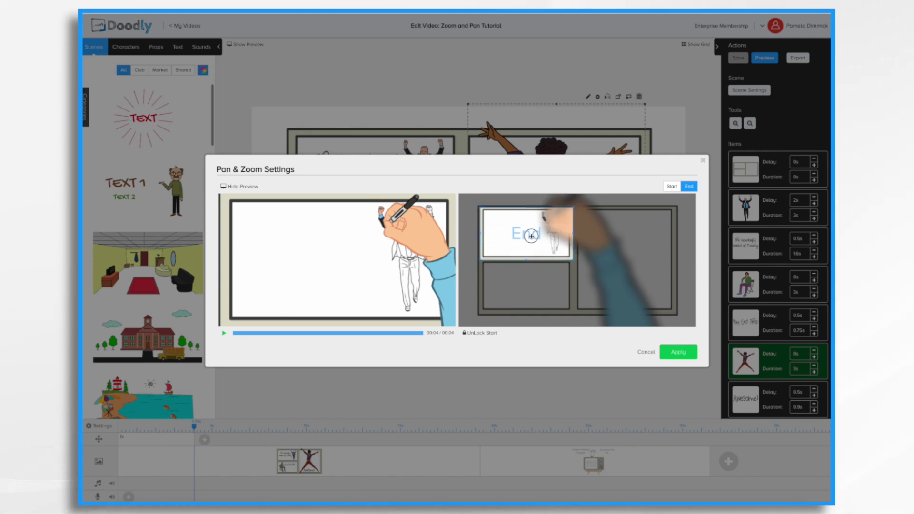
{"action": "left_click", "coordinate": [224, 334]}
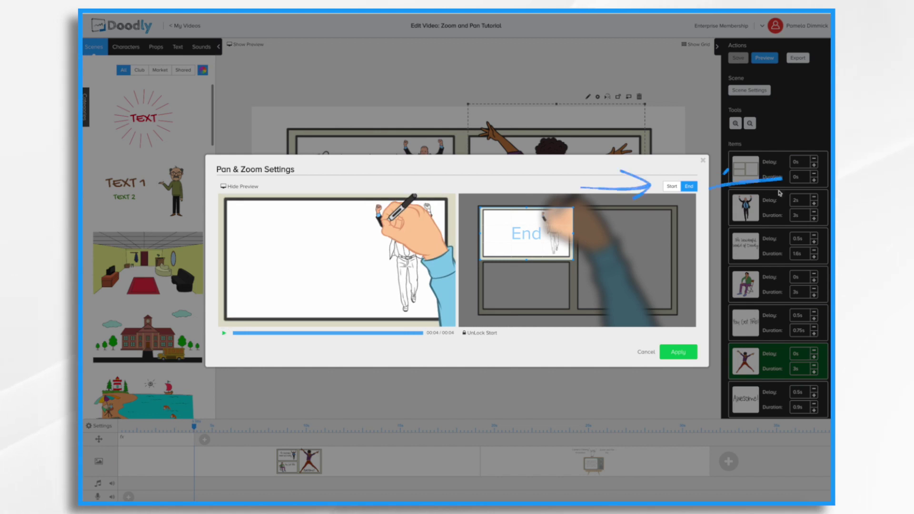
Compare the Start and End frames of the first segment and apply its pan and zoom settings.
{"action": "left_click", "coordinate": [691, 188]}
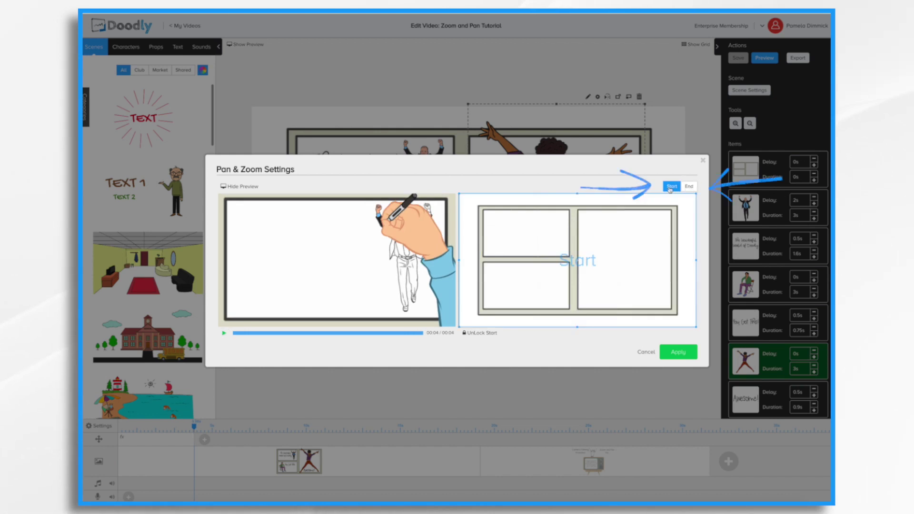
{"action": "left_click", "coordinate": [671, 189]}
{"action": "left_click", "coordinate": [689, 188]}
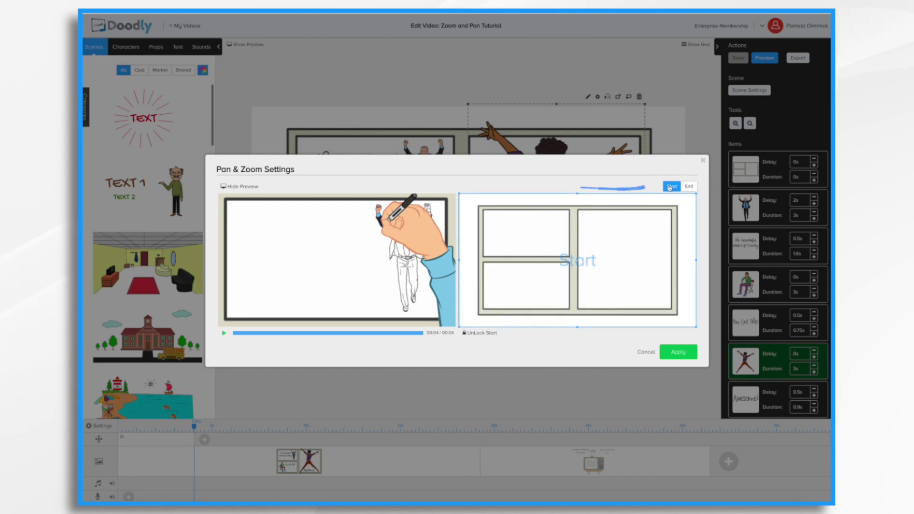
{"action": "left_click", "coordinate": [673, 188]}
{"action": "left_click", "coordinate": [694, 188]}
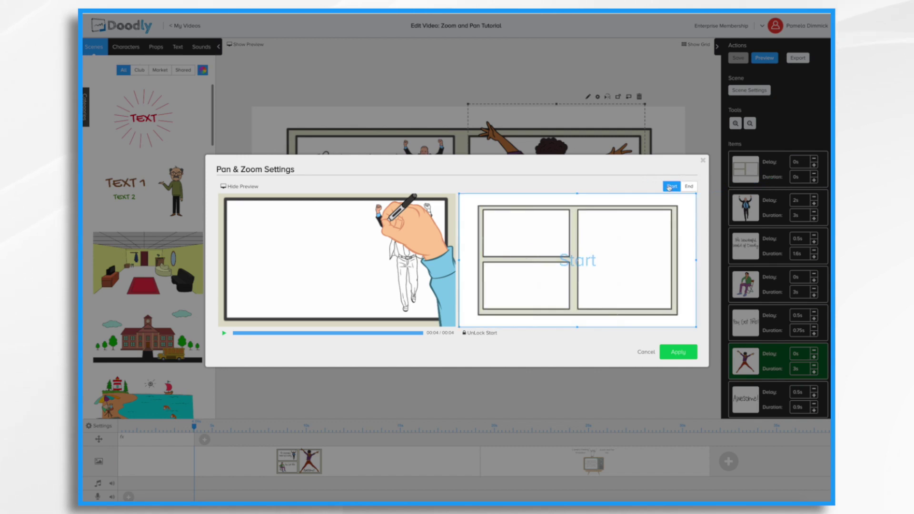
{"action": "left_click", "coordinate": [670, 188]}
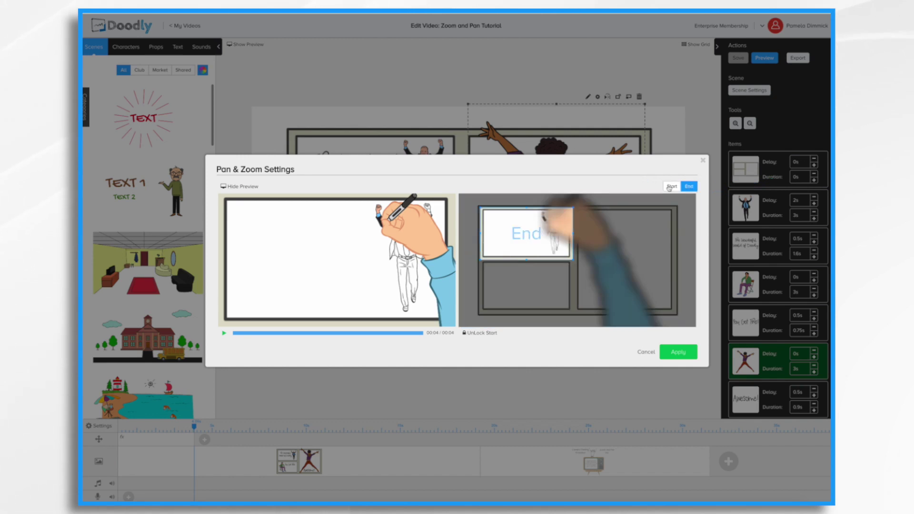
{"action": "left_click", "coordinate": [677, 356]}
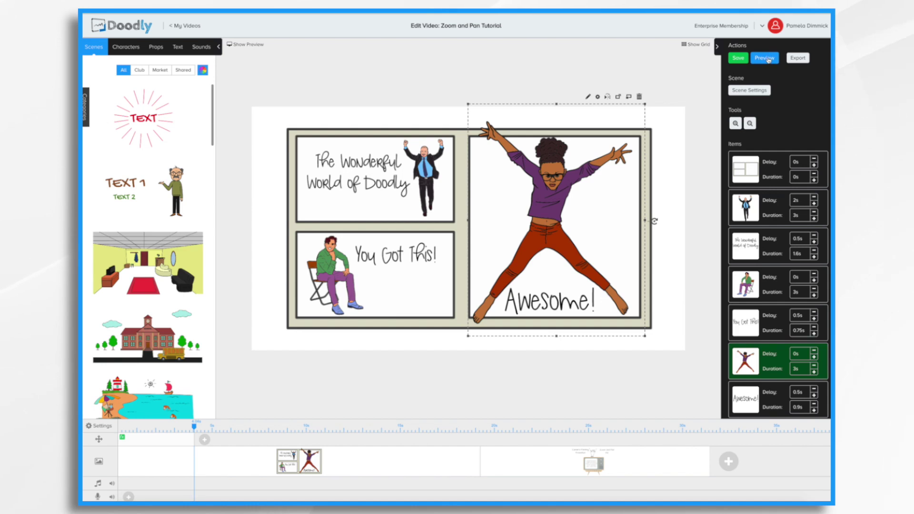
Preview the video with the first pan and zoom effect, close the preview, and save the project.
{"action": "left_click", "coordinate": [764, 58]}
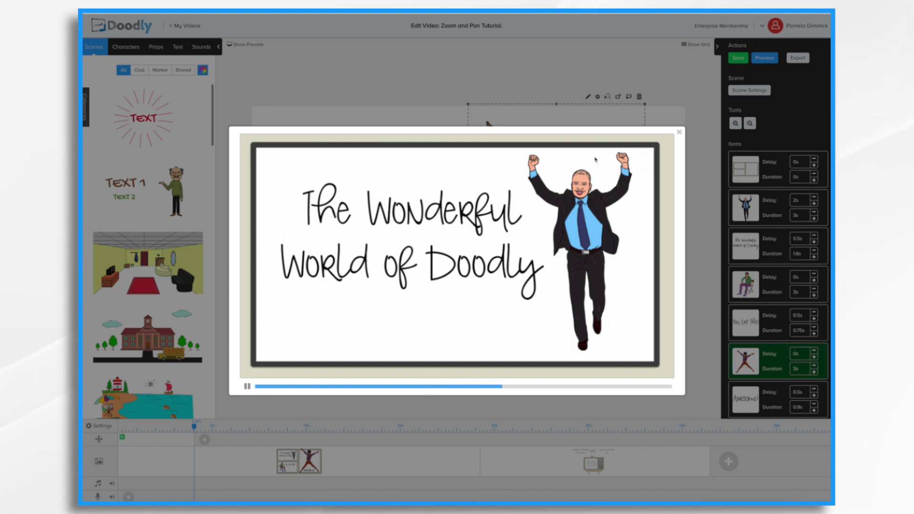
{"action": "left_click", "coordinate": [680, 133]}
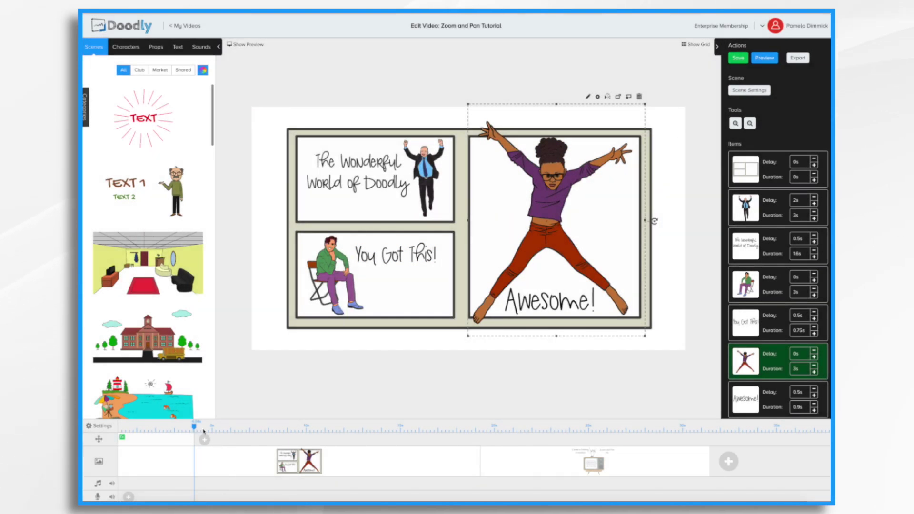
{"action": "key", "text": "ctrl+s"}
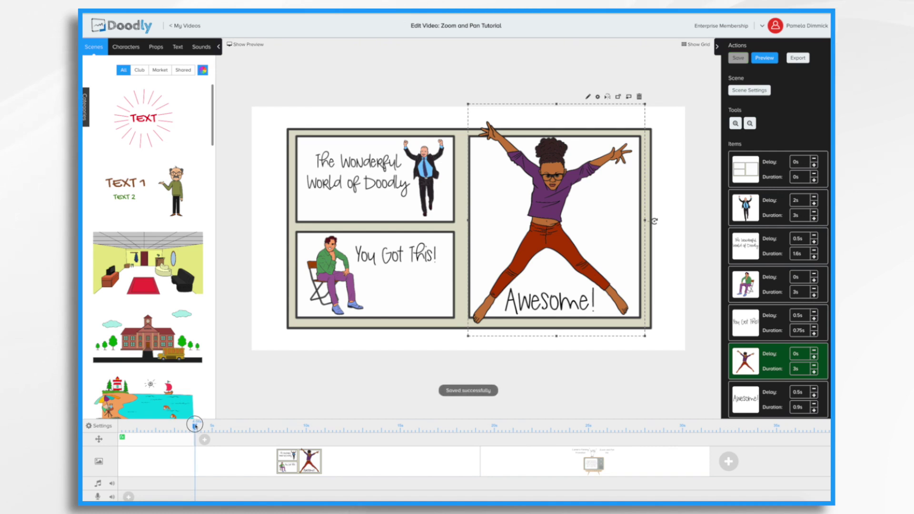
Add a second pan and zoom segment at about 5.5 seconds on the timeline, leaving a gap after the first.
{"action": "left_click_drag", "start_coordinate": [194, 425], "coordinate": [214, 427]}
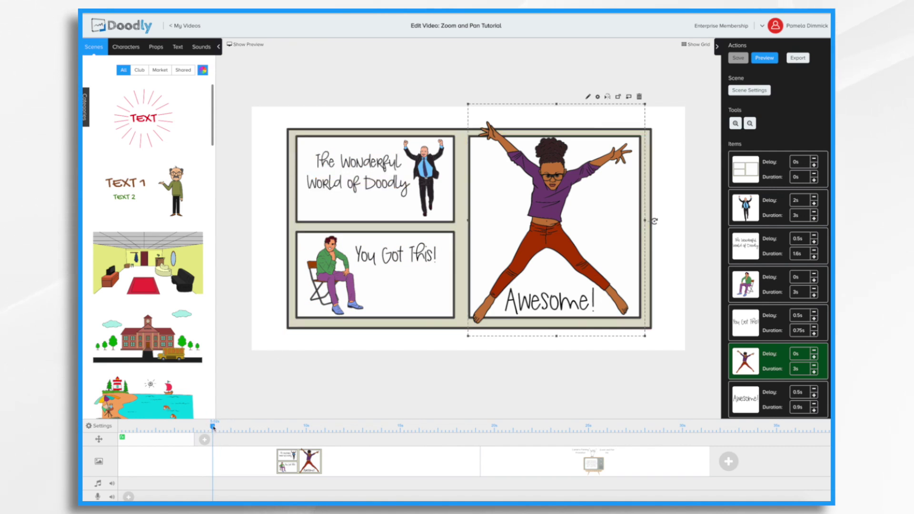
{"action": "left_click", "coordinate": [214, 428]}
{"action": "mouse_move", "coordinate": [214, 428]}
{"action": "left_mouse_down"}
{"action": "mouse_move", "coordinate": [230, 429]}
{"action": "mouse_move", "coordinate": [221, 431]}
{"action": "left_mouse_up"}
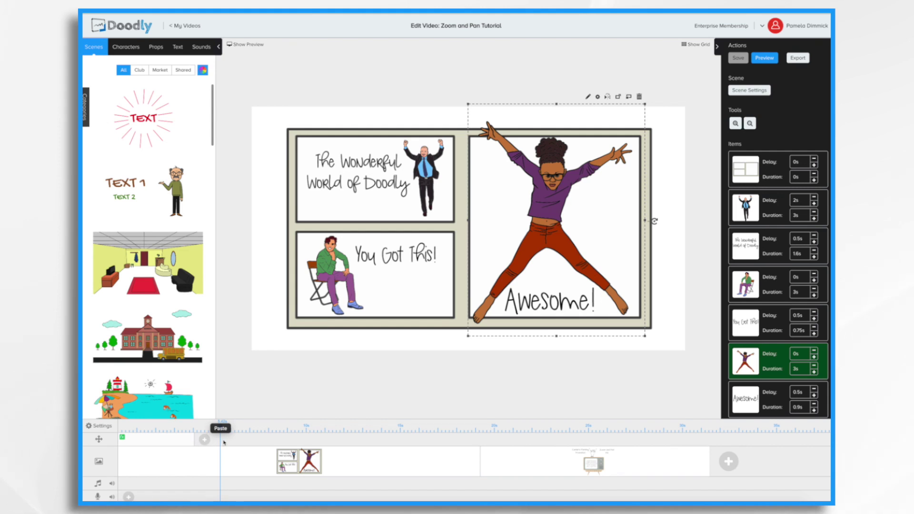
{"action": "left_click", "coordinate": [224, 442]}
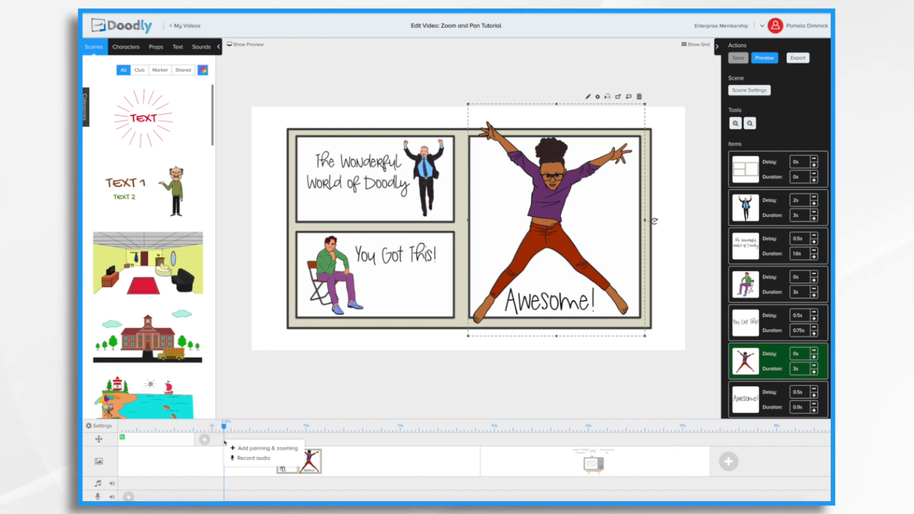
{"action": "left_click", "coordinate": [248, 450]}
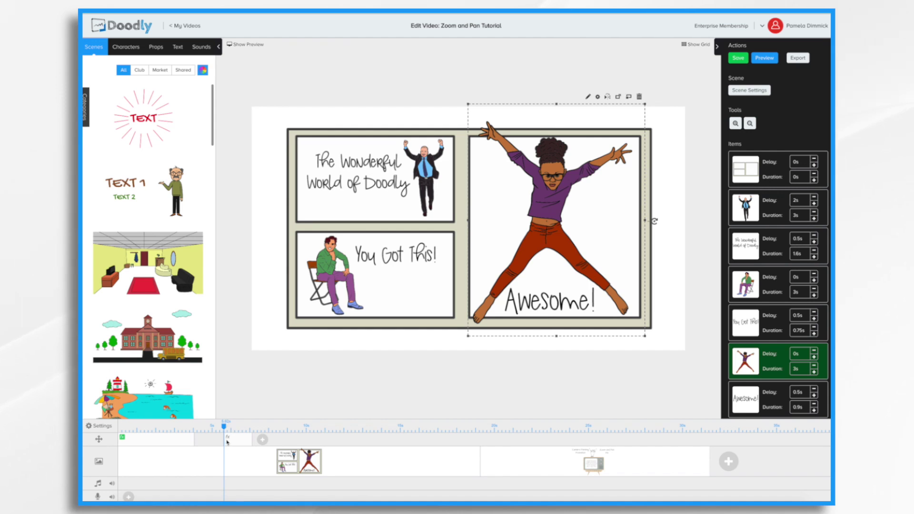
Move the second segment's End frame onto the lower-left comic panel, preview the pan, and apply the settings.
{"action": "mouse_move", "coordinate": [225, 437]}
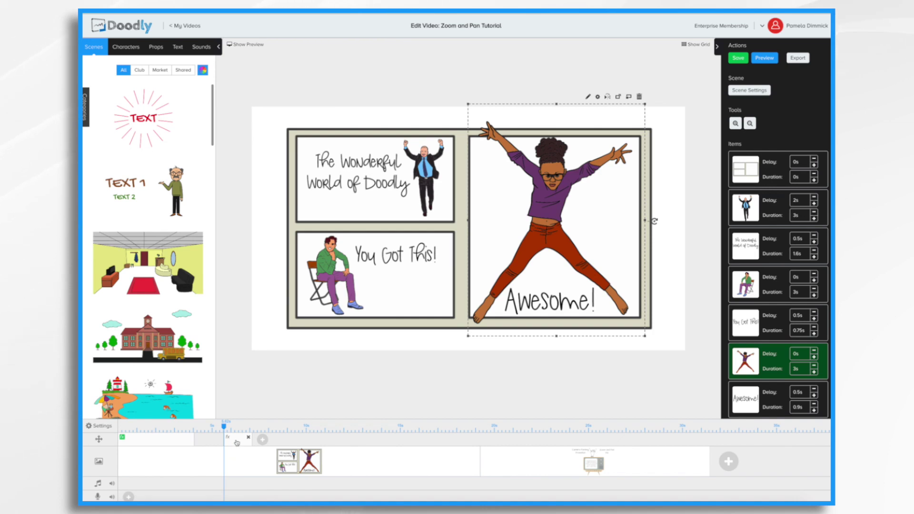
{"action": "left_click", "coordinate": [236, 443]}
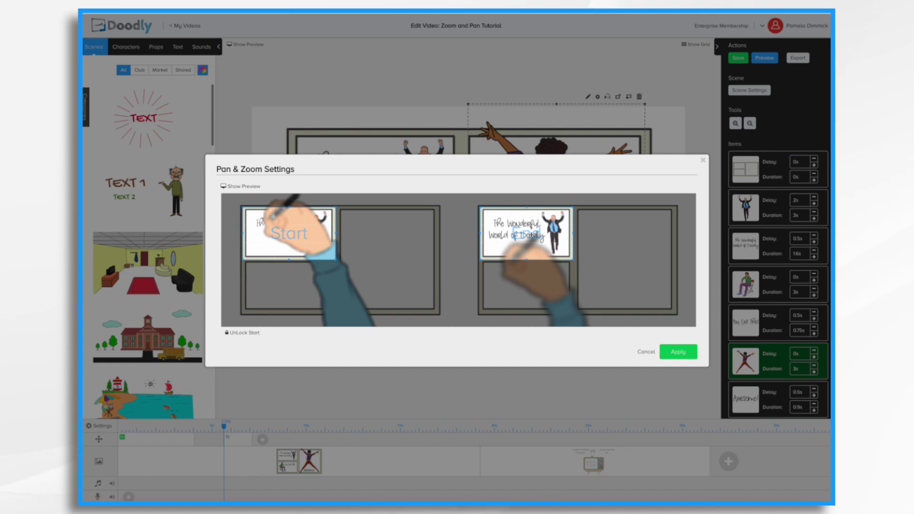
{"action": "left_click_drag", "start_coordinate": [531, 236], "coordinate": [531, 286]}
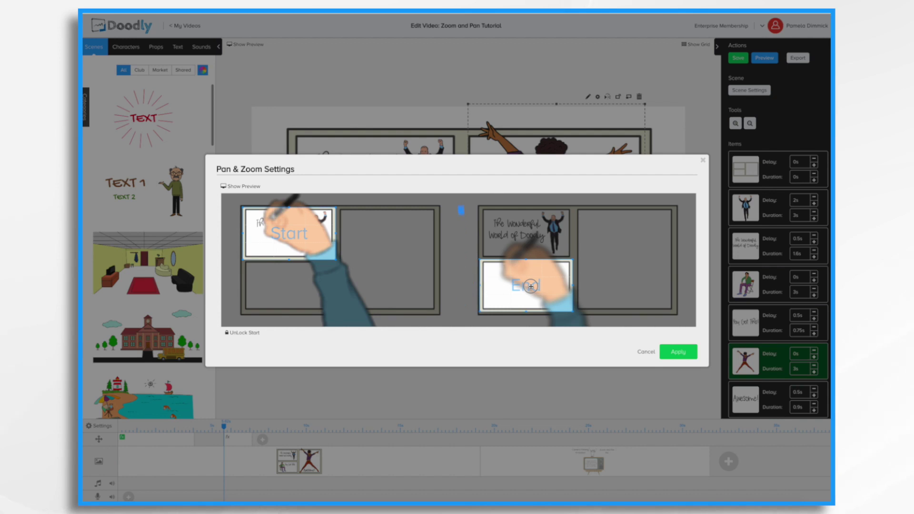
{"action": "left_click", "coordinate": [235, 187]}
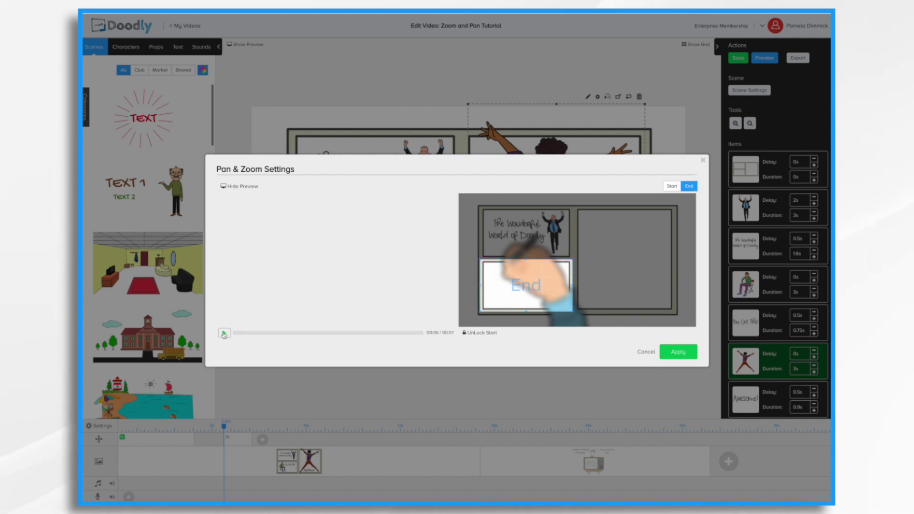
{"action": "left_click", "coordinate": [224, 334]}
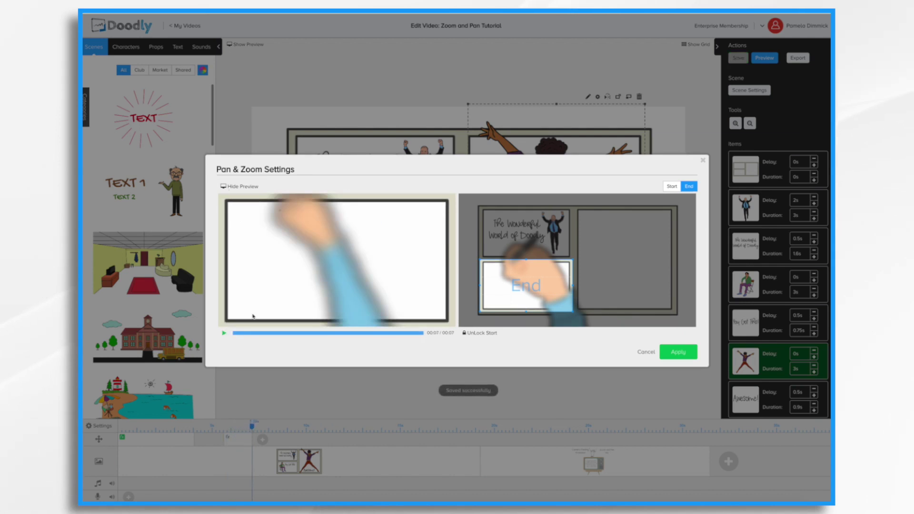
{"action": "left_click", "coordinate": [224, 334]}
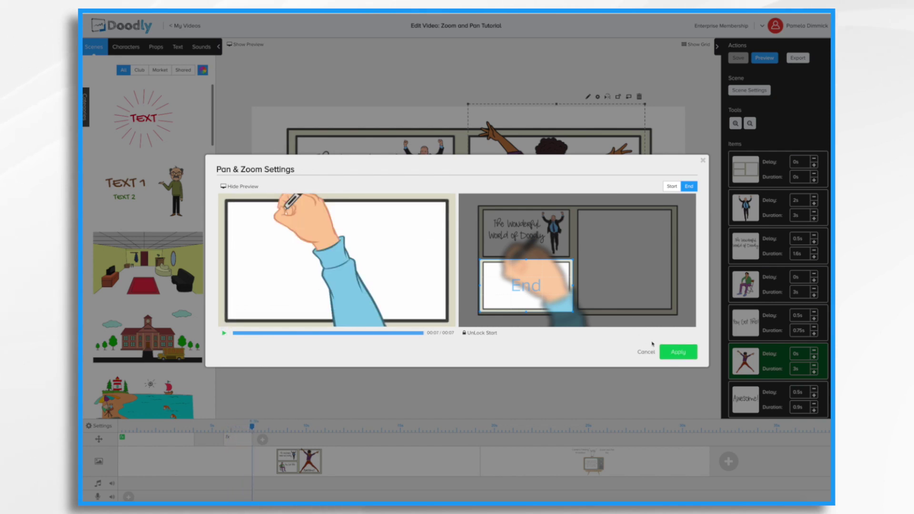
{"action": "left_click", "coordinate": [679, 353]}
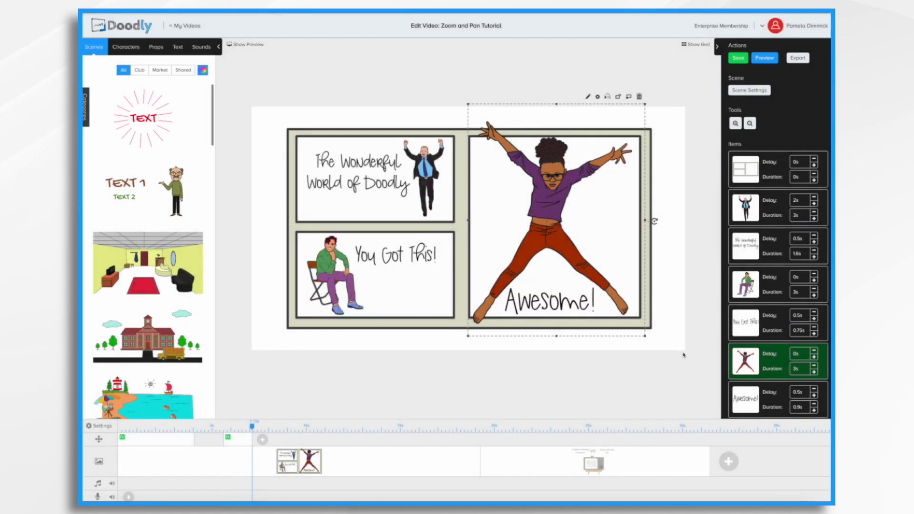
Shift the second pan and zoom segment to start at about 7.5 seconds, checking its timing in the video preview.
{"action": "mouse_move", "coordinate": [237, 445]}
{"action": "left_click_drag", "start_coordinate": [238, 445], "coordinate": [255, 445]}
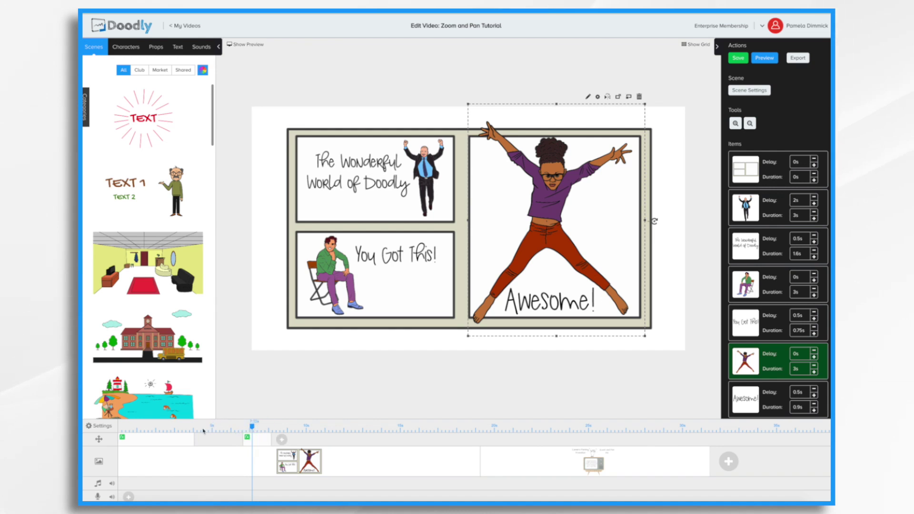
{"action": "left_click", "coordinate": [769, 62]}
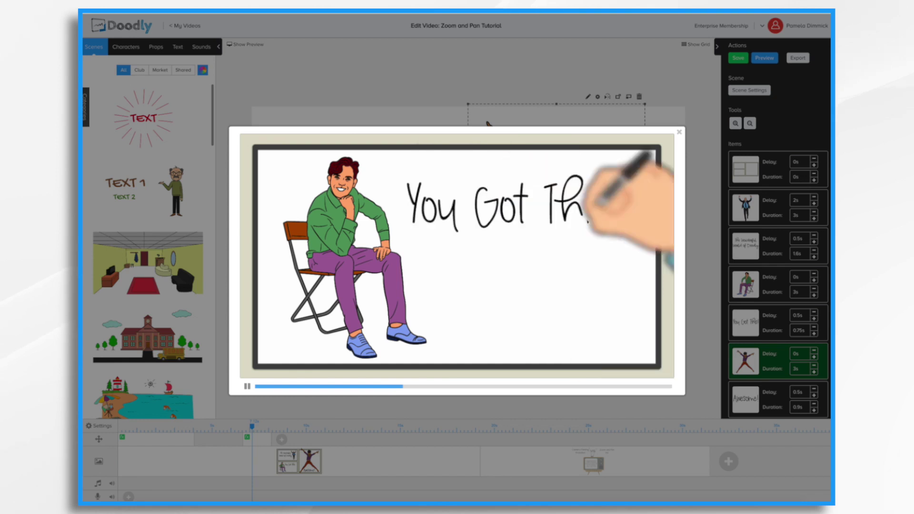
{"action": "left_click", "coordinate": [679, 133]}
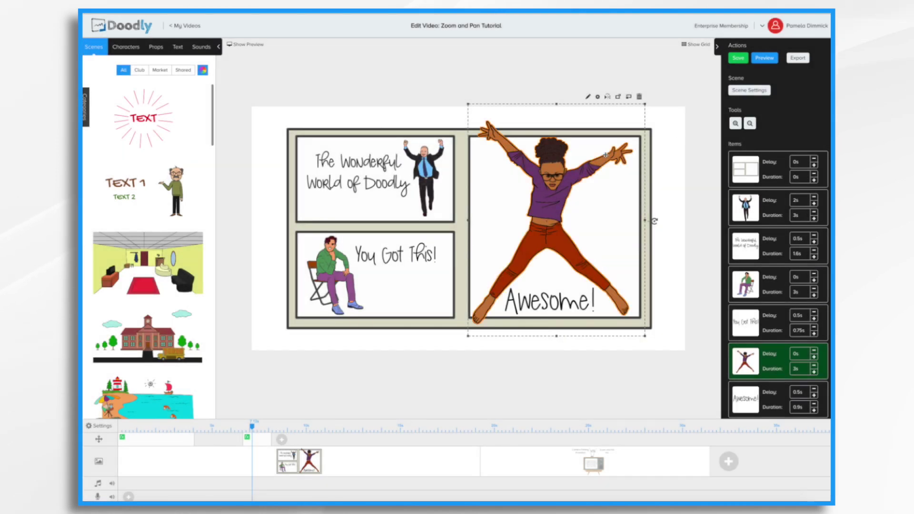
{"action": "left_click_drag", "start_coordinate": [262, 440], "coordinate": [280, 441]}
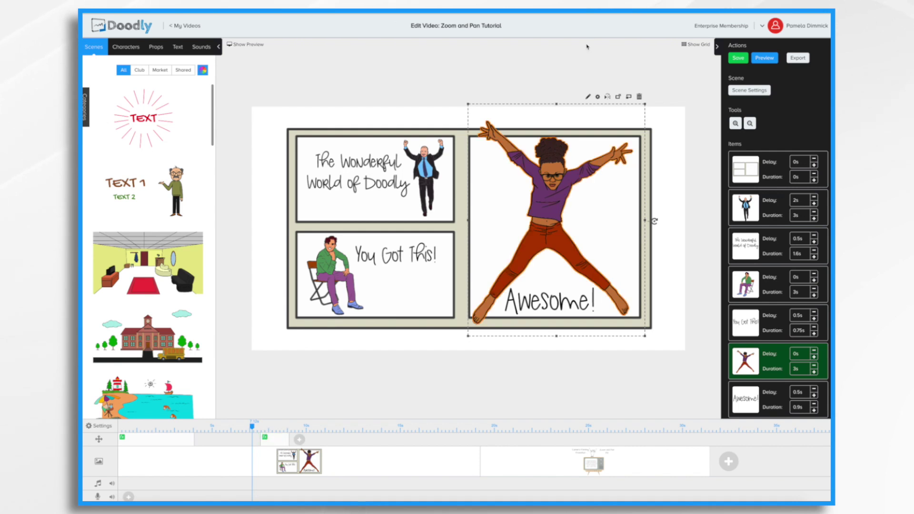
{"action": "left_click", "coordinate": [765, 58]}
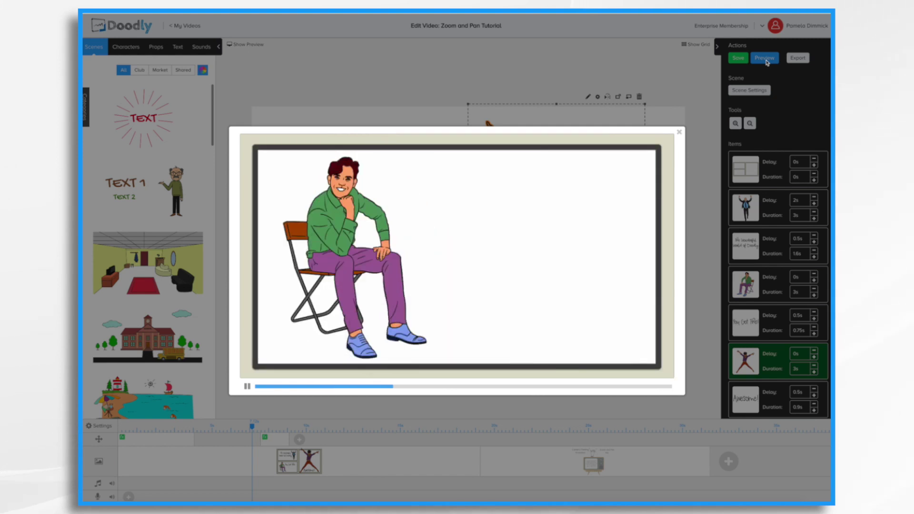
{"action": "left_click", "coordinate": [680, 132]}
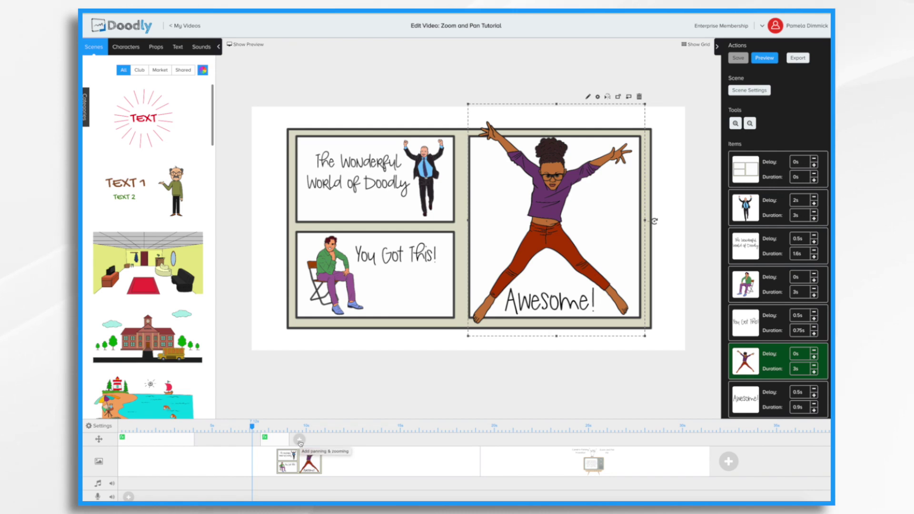
Add a third pan and zoom segment directly after the second and enlarge its End frame to cover the whole scene.
{"action": "left_click", "coordinate": [300, 440]}
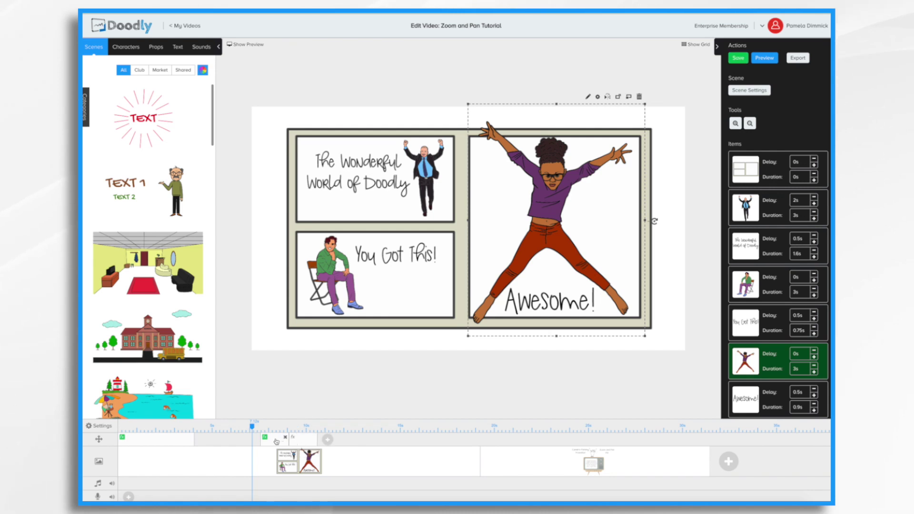
{"action": "left_click", "coordinate": [302, 444]}
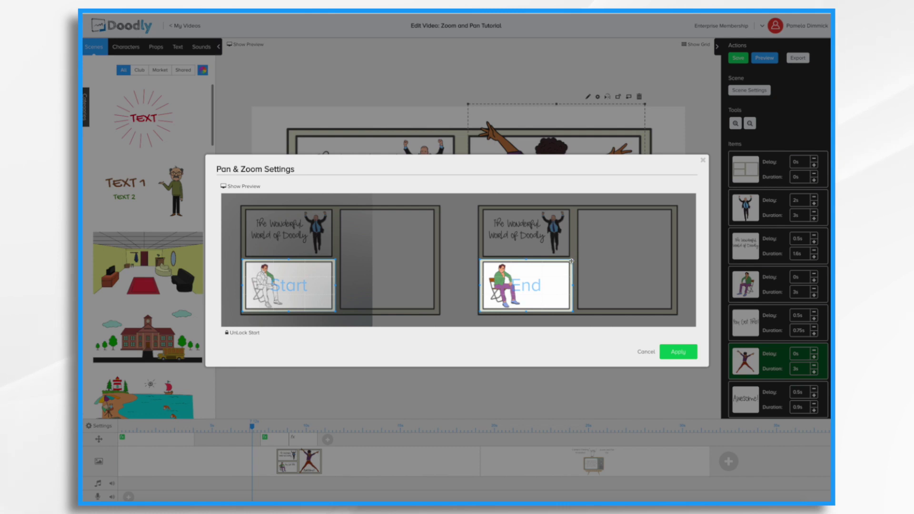
{"action": "left_click_drag", "start_coordinate": [571, 261], "coordinate": [533, 176]}
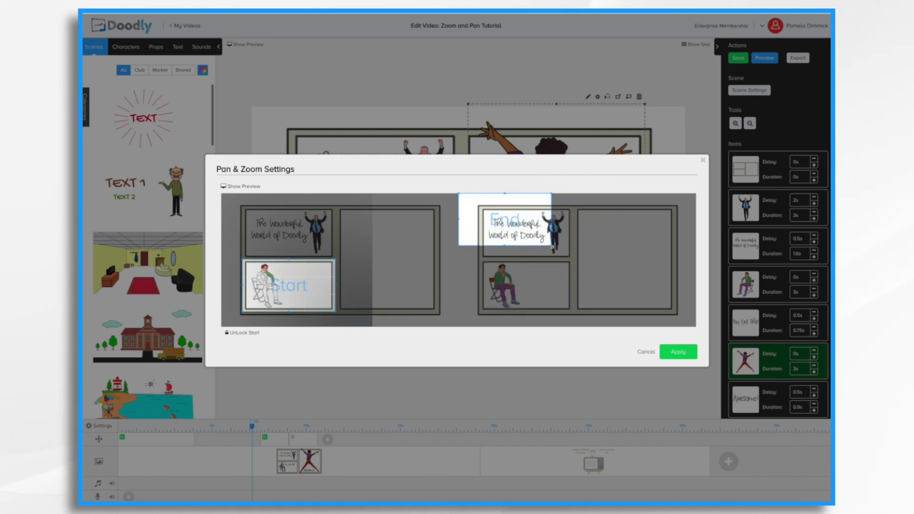
{"action": "left_click_drag", "start_coordinate": [551, 247], "coordinate": [707, 352]}
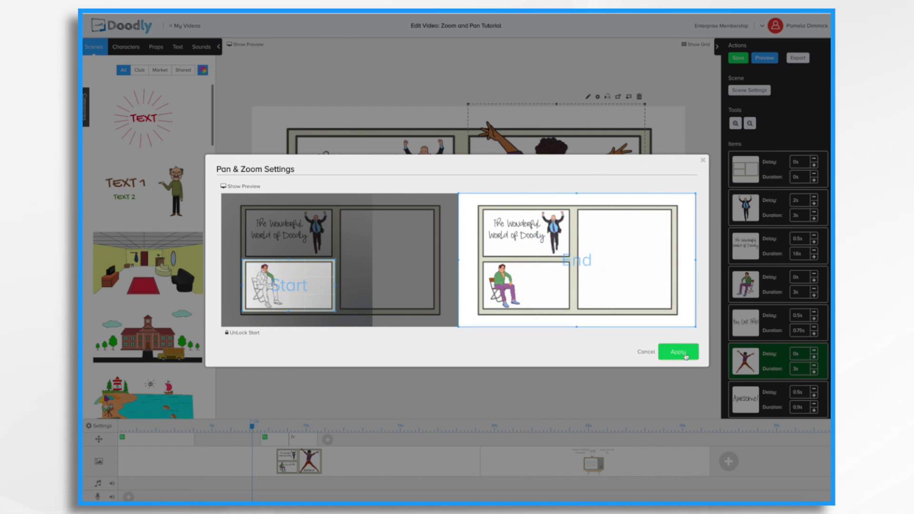
Preview the zoom-out from the lower-left panel to the full scene and apply the pan and zoom settings.
{"action": "left_click", "coordinate": [242, 187]}
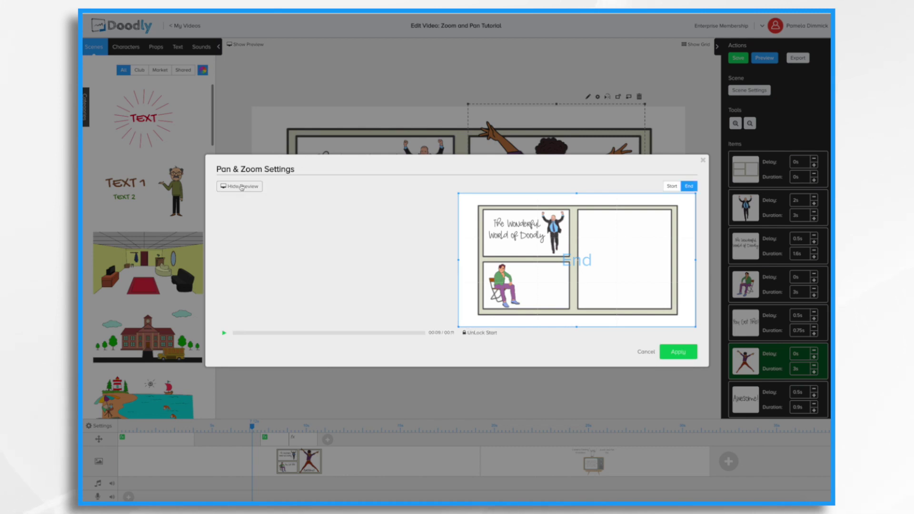
{"action": "left_click", "coordinate": [225, 334]}
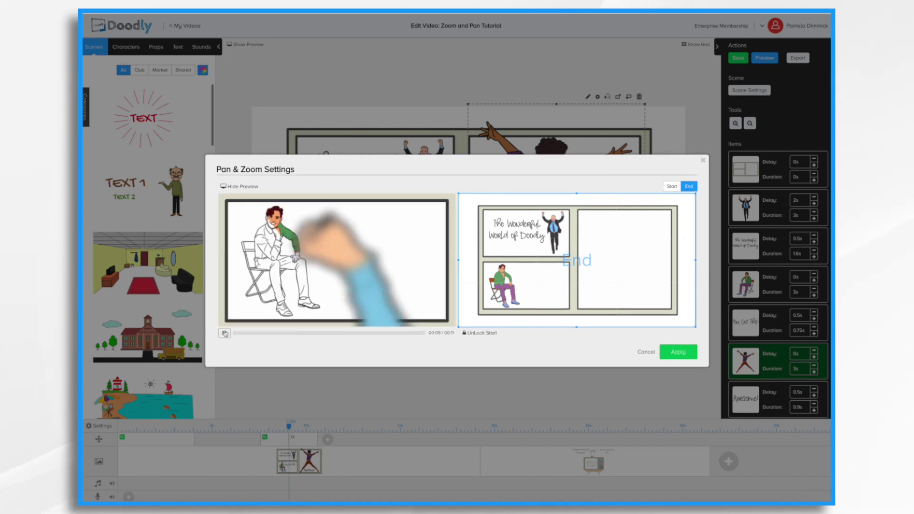
{"action": "left_click", "coordinate": [681, 352]}
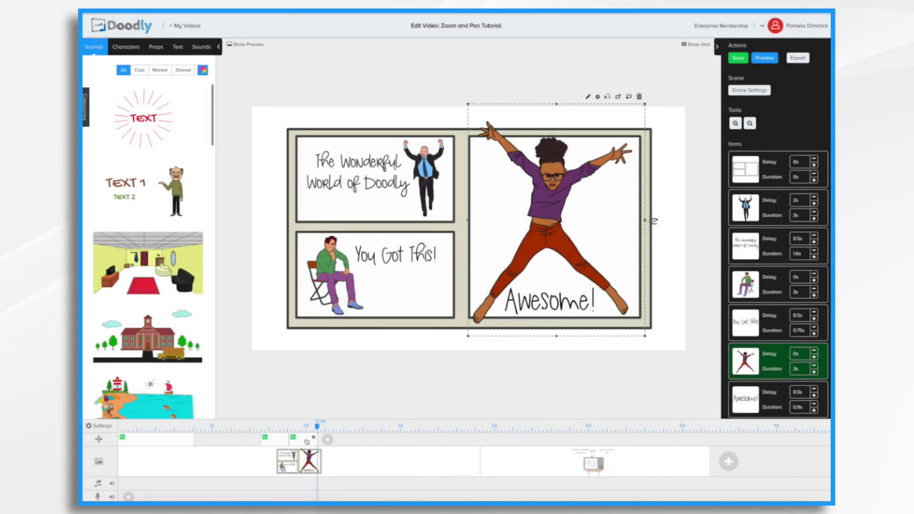
Shift the third pan and zoom segment to start at about 11.3 seconds, checking its timing in the video preview.
{"action": "left_click", "coordinate": [326, 441]}
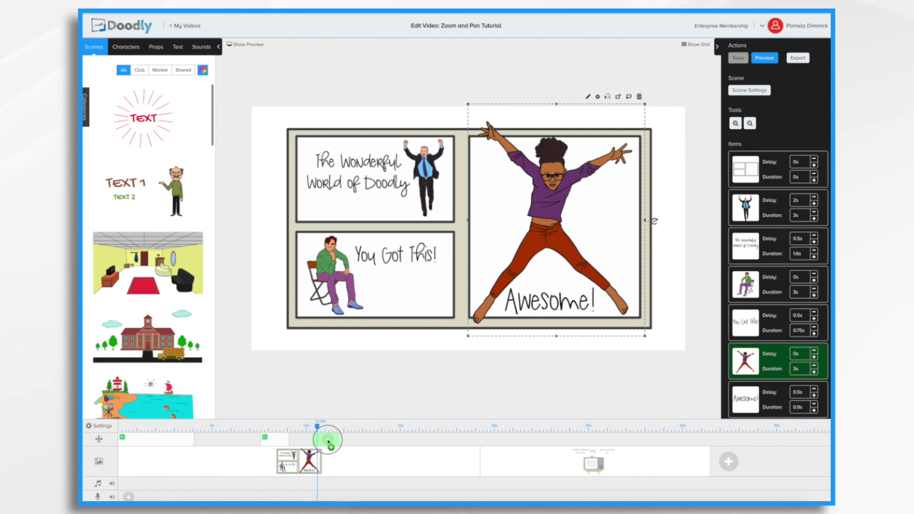
{"action": "left_click", "coordinate": [329, 441]}
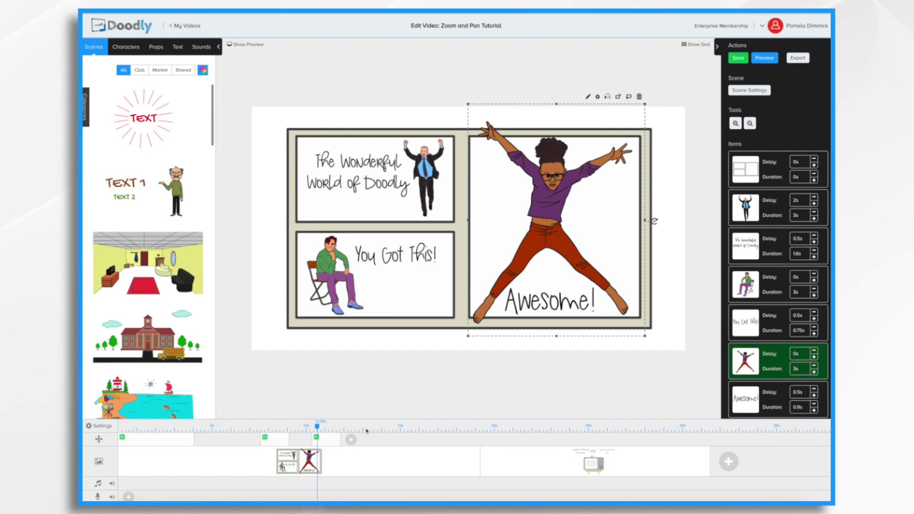
{"action": "left_click", "coordinate": [764, 57]}
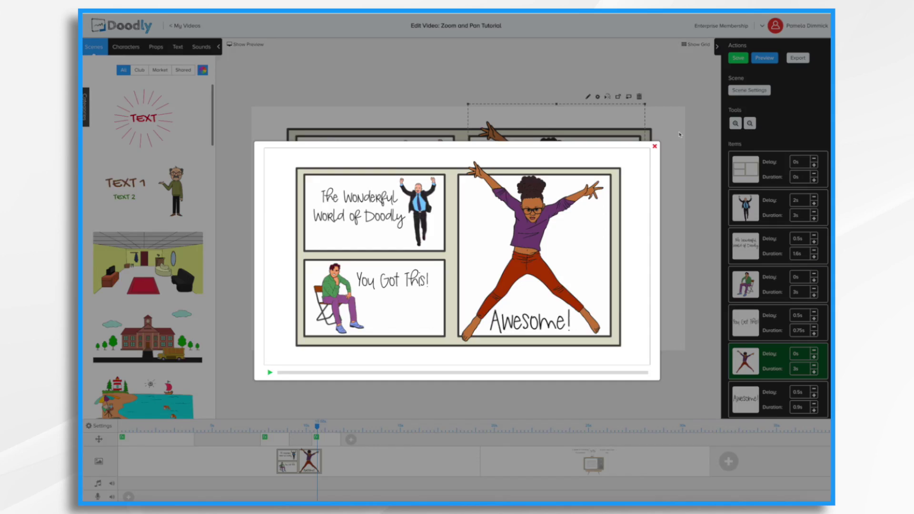
{"action": "left_click", "coordinate": [655, 146]}
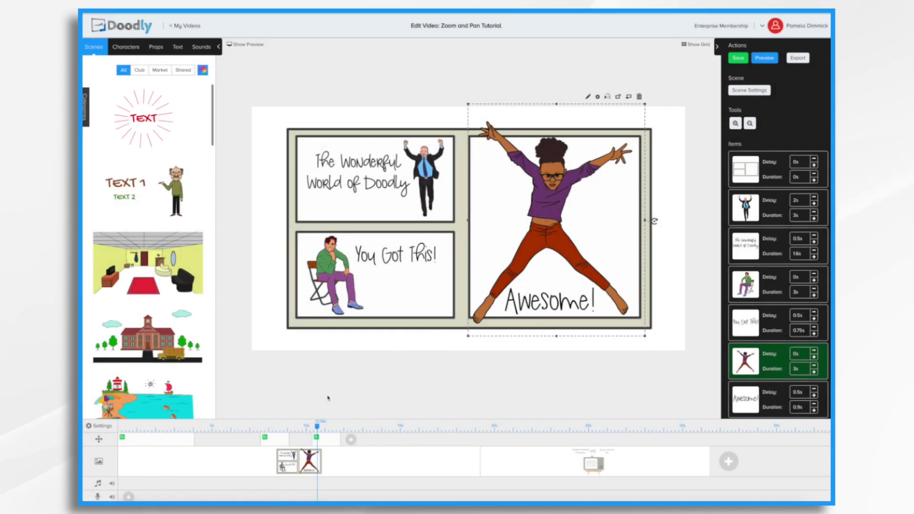
{"action": "left_click", "coordinate": [351, 441]}
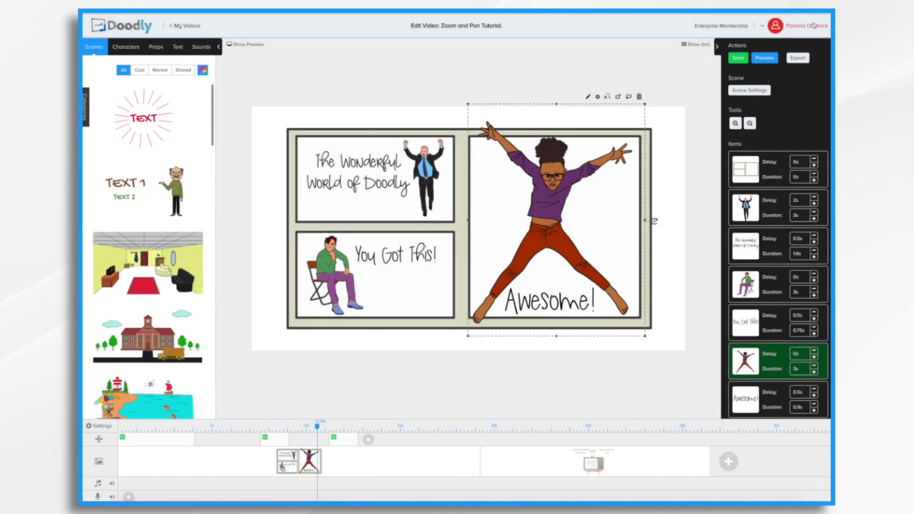
{"action": "left_click", "coordinate": [768, 59]}
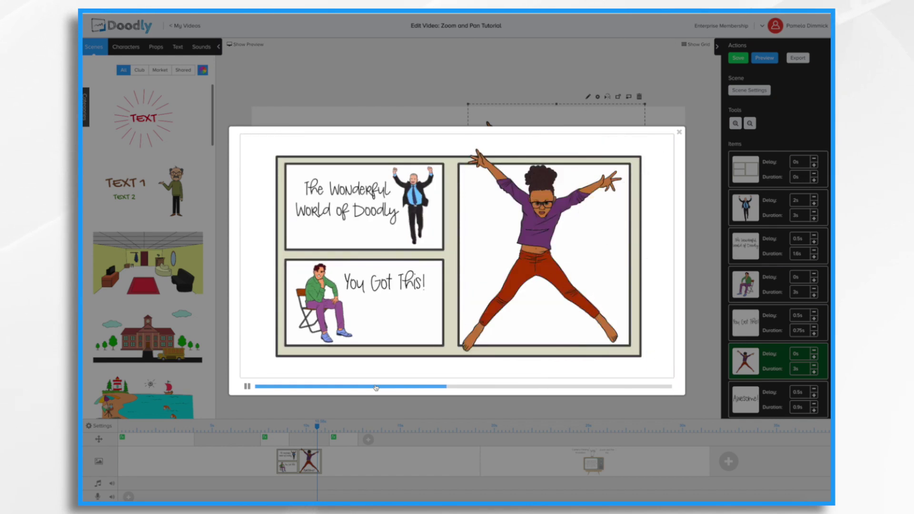
{"action": "left_click", "coordinate": [448, 450]}
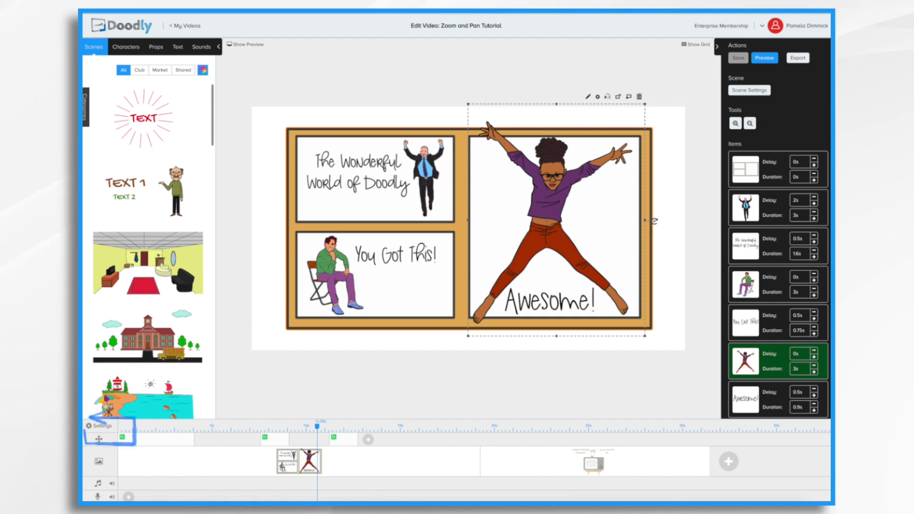
Review the scene transition option in the video settings, apply the settings, and play the video preview from the beginning.
{"action": "left_click", "coordinate": [108, 428]}
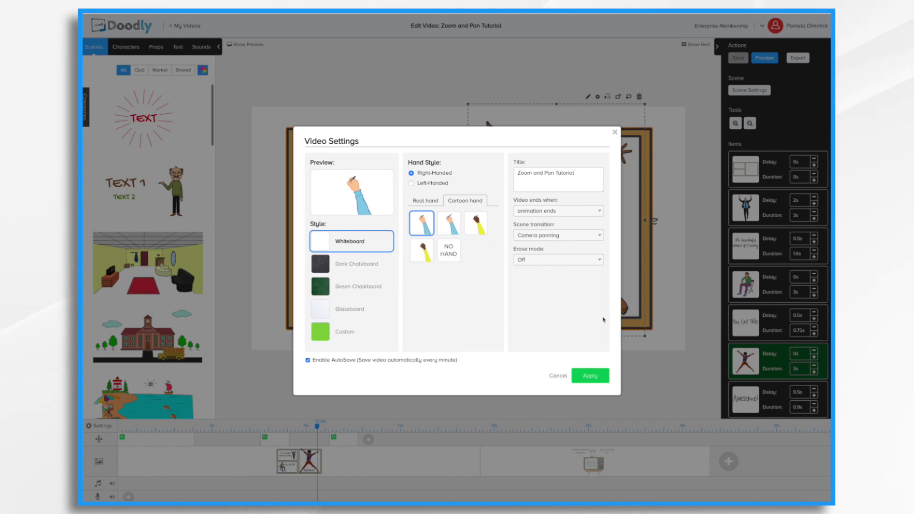
{"action": "left_click", "coordinate": [601, 377]}
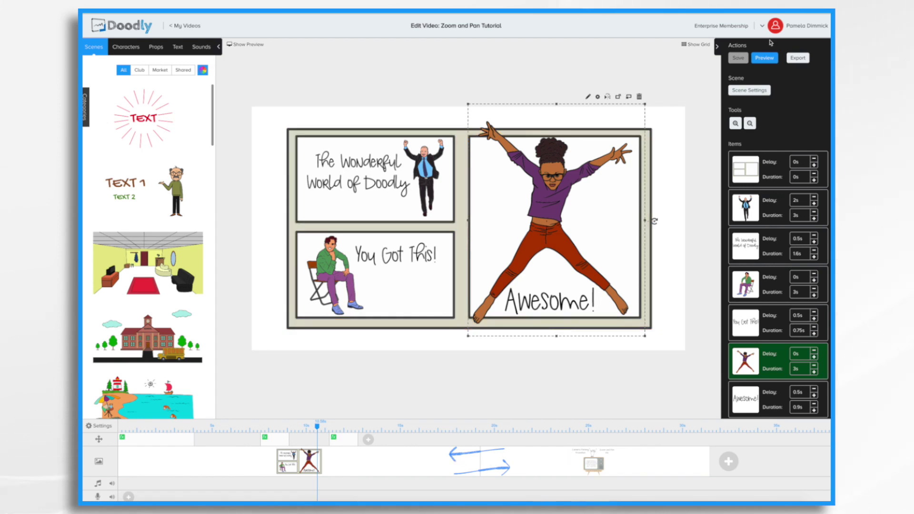
{"action": "left_click", "coordinate": [766, 58]}
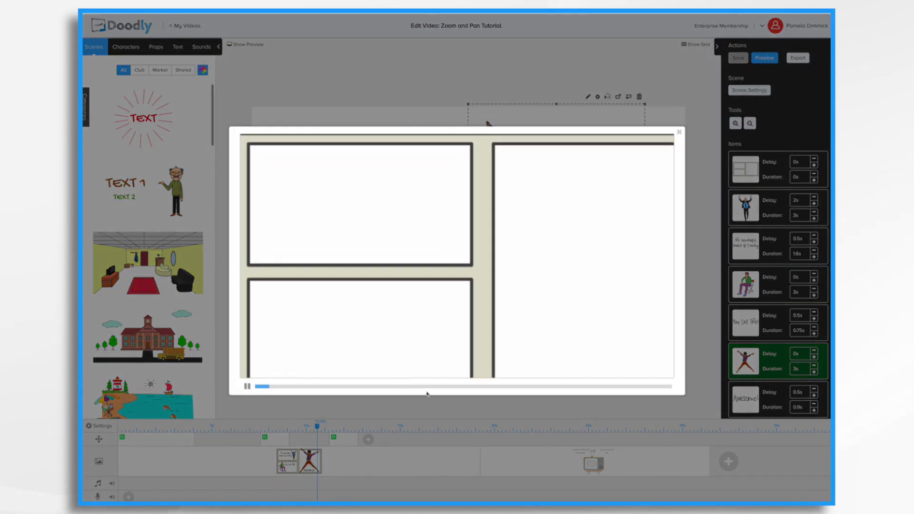